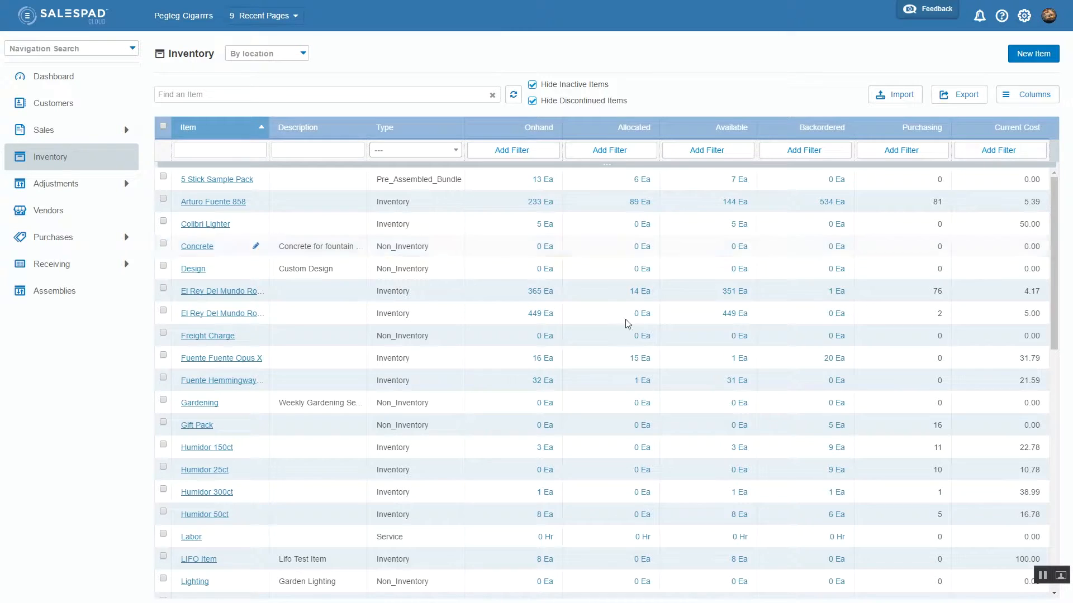
Open the Arturo Fuente 858 item's graph and compare its pointed and curved line styles, ending on curved
left_click(214, 203)
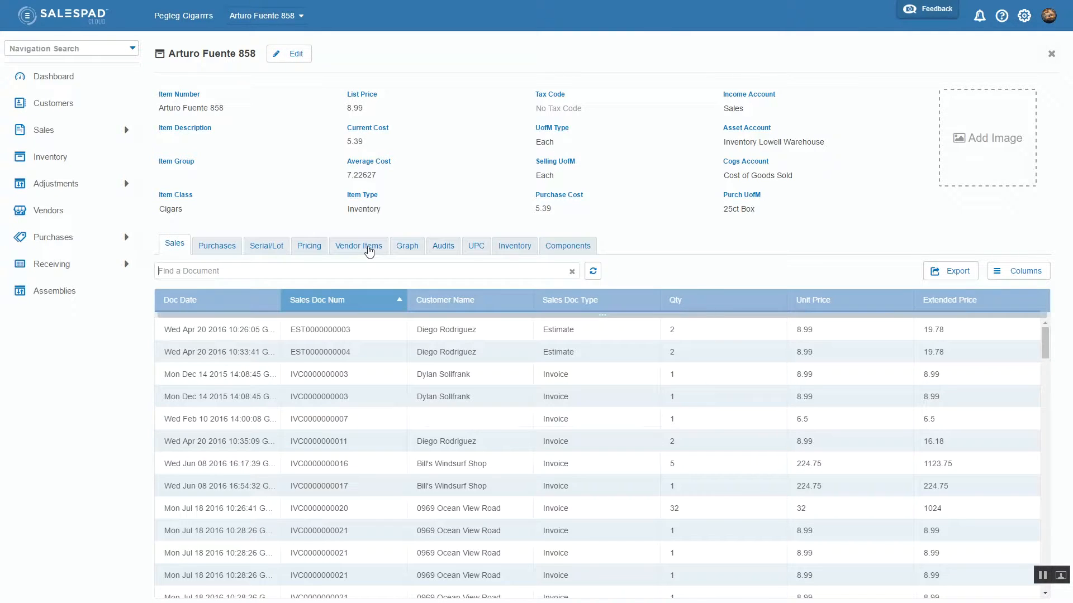
left_click(409, 248)
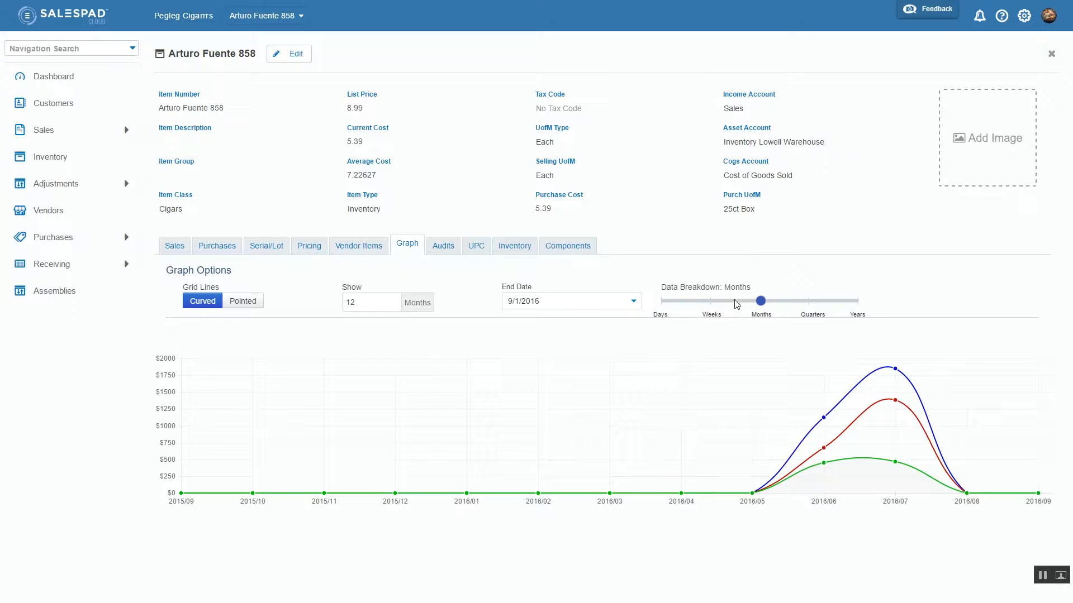
left_click(251, 306)
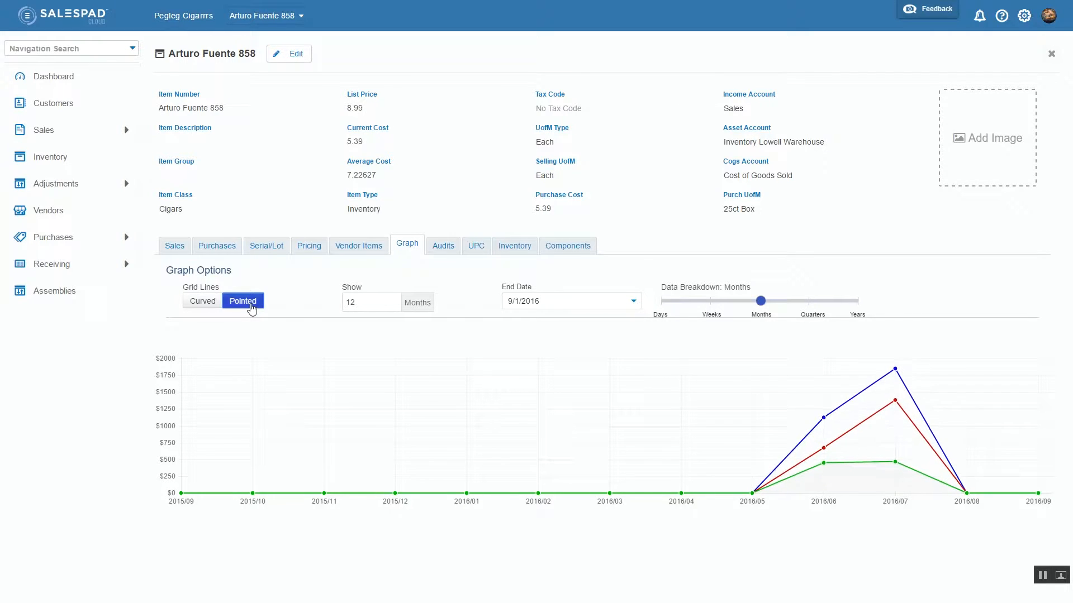
left_click(202, 303)
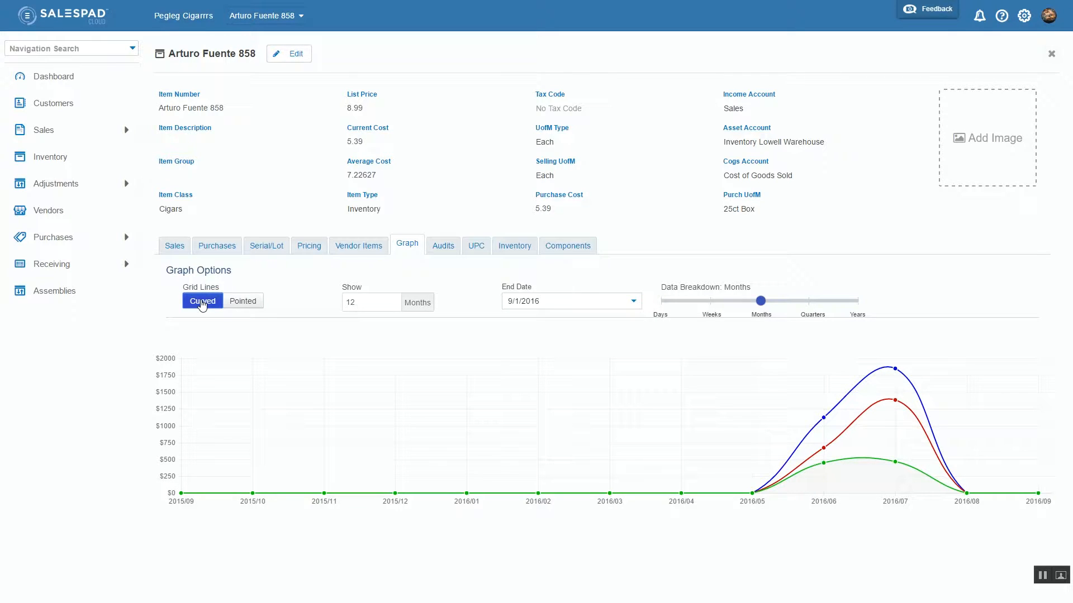
Shorten the period shown in the item's graph to 6 months and then to 4 months
double_click(383, 304)
type("6")
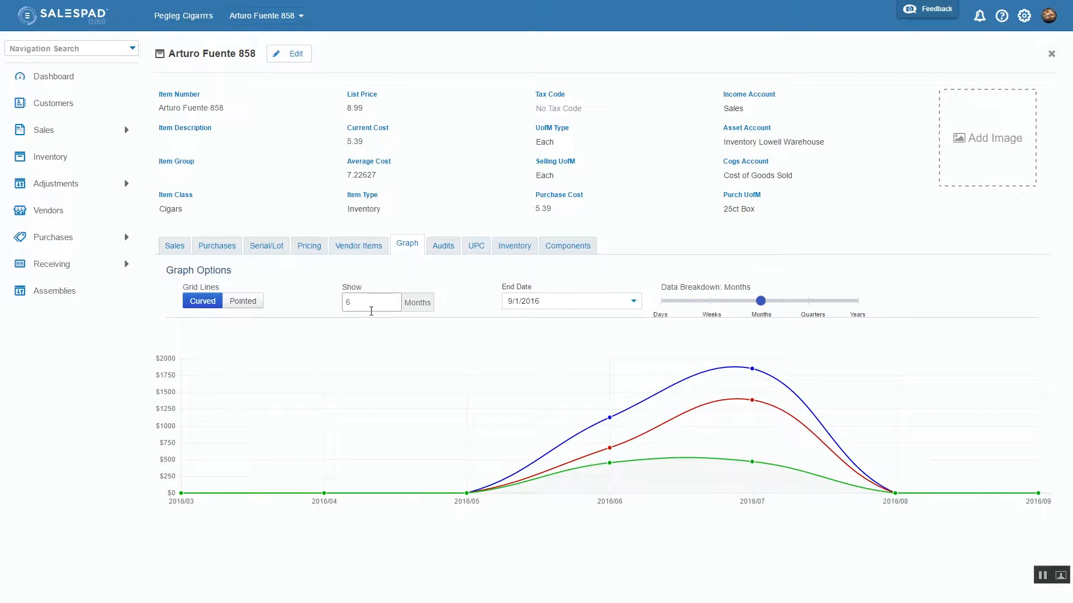
type("4")
key("BackSpace")
key("BackSpace")
type("4")
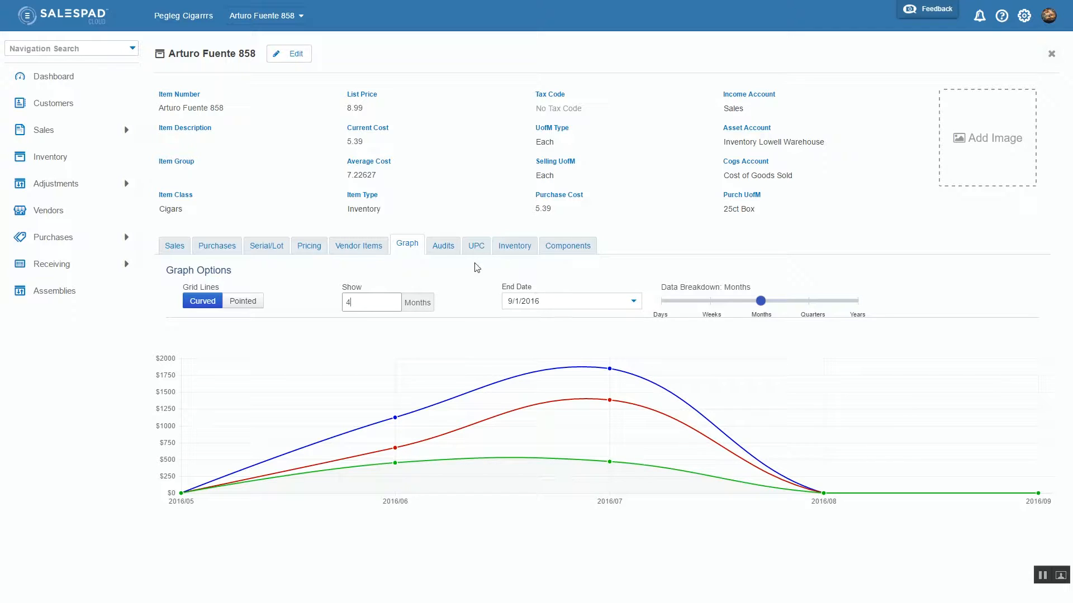
Review the item's audits, inventory by location, components and sales documents, and check its average cost
left_click(454, 251)
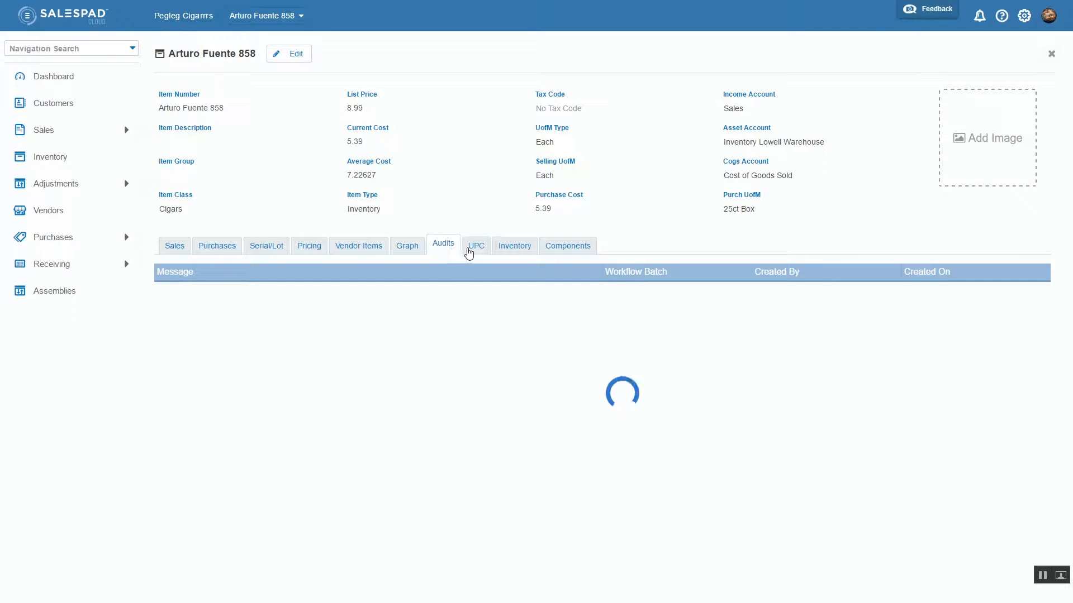
left_click(511, 248)
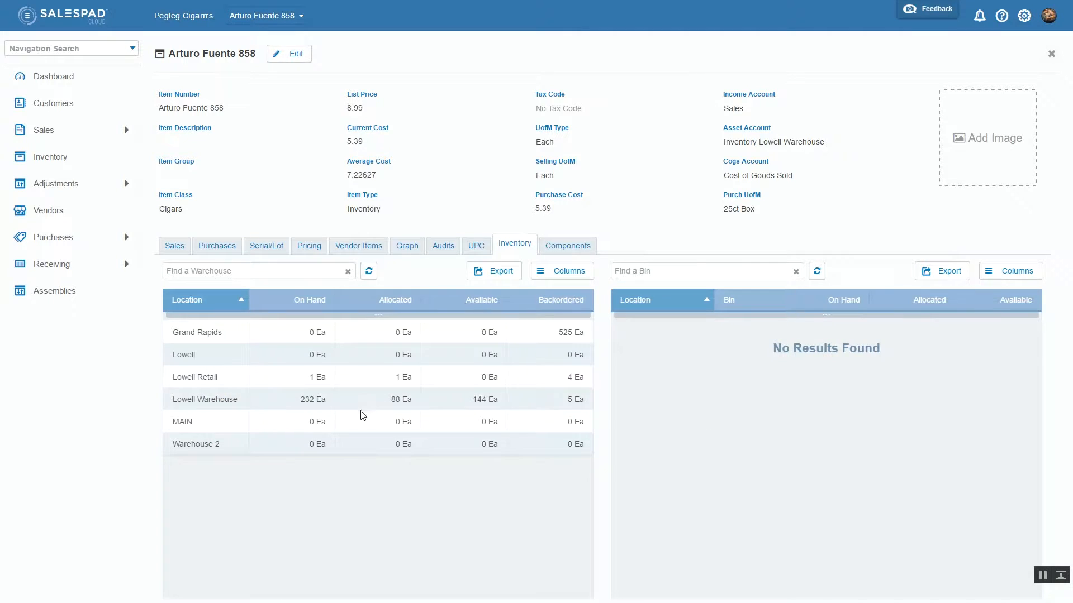
left_click(555, 251)
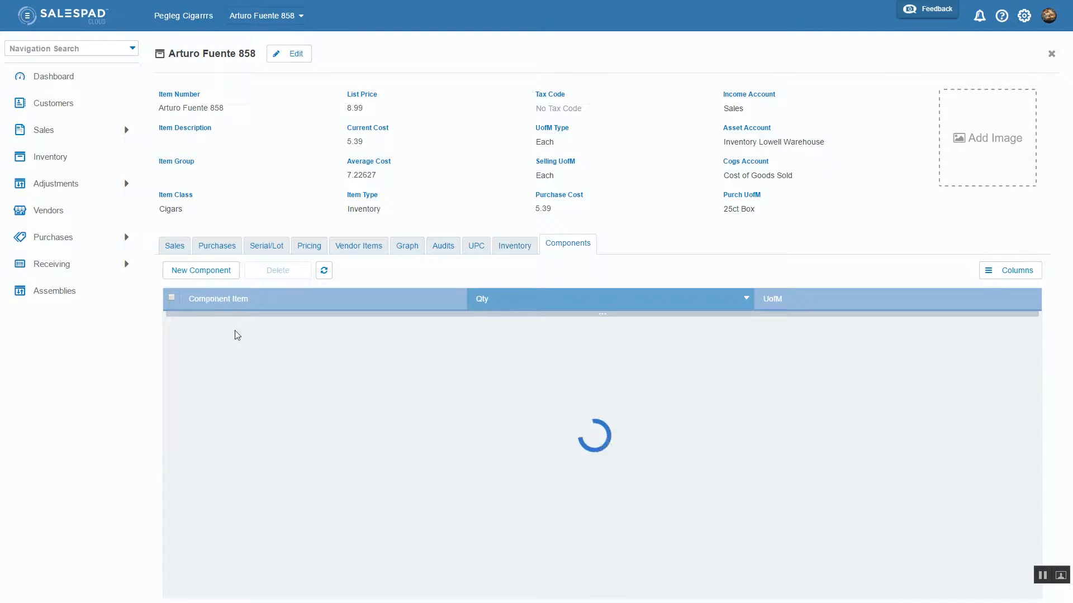
left_click(186, 253)
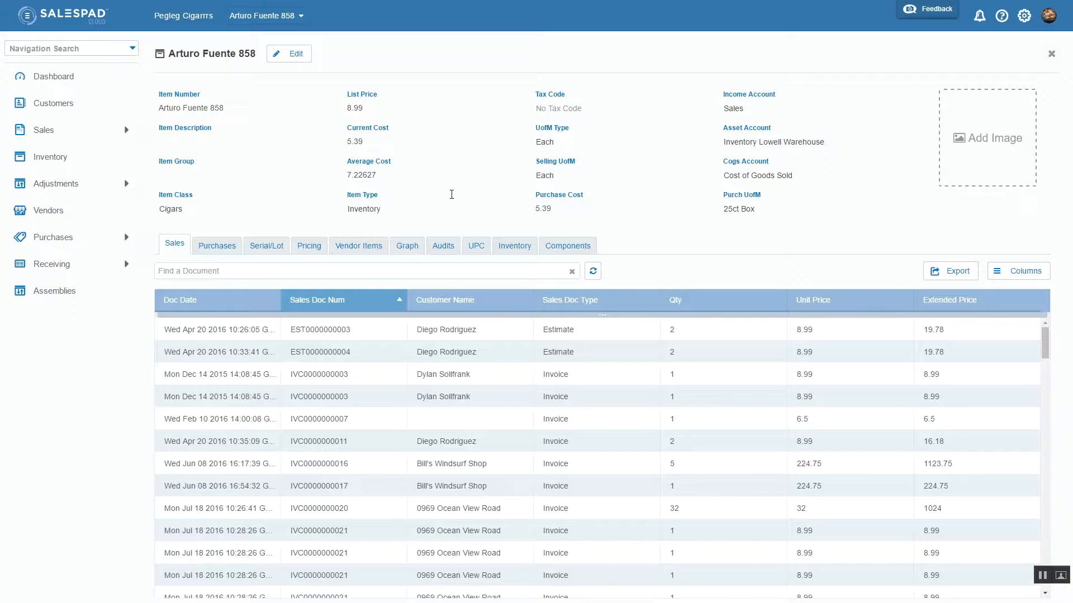
left_click_drag(346, 176, 377, 176)
Start a new inventory item with item number Padron 2000 and description "Padron 2000 Natural wrapper"
left_click(83, 158)
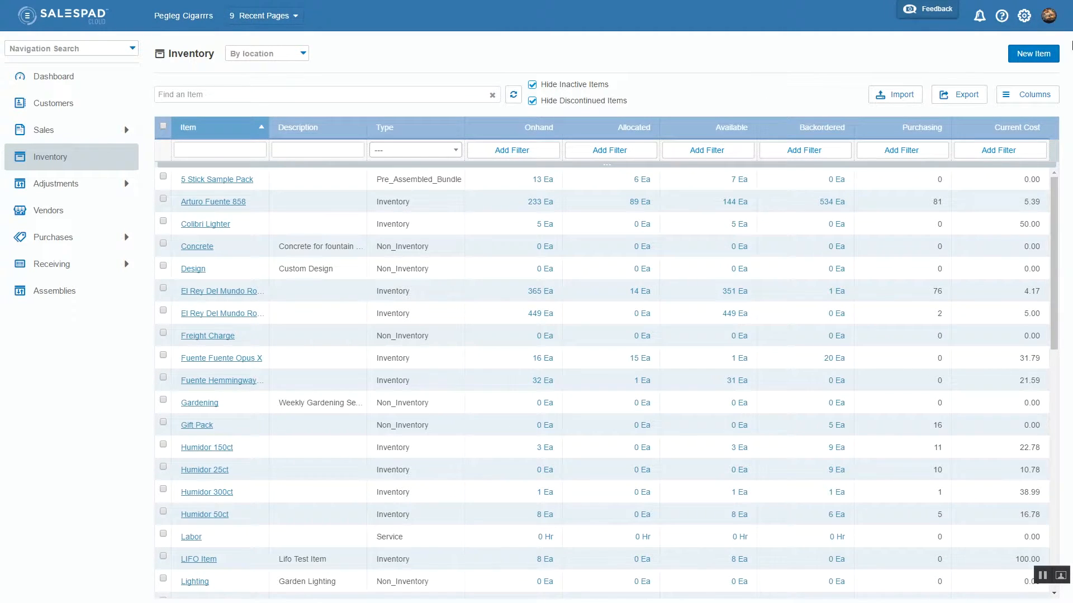
left_click(1020, 54)
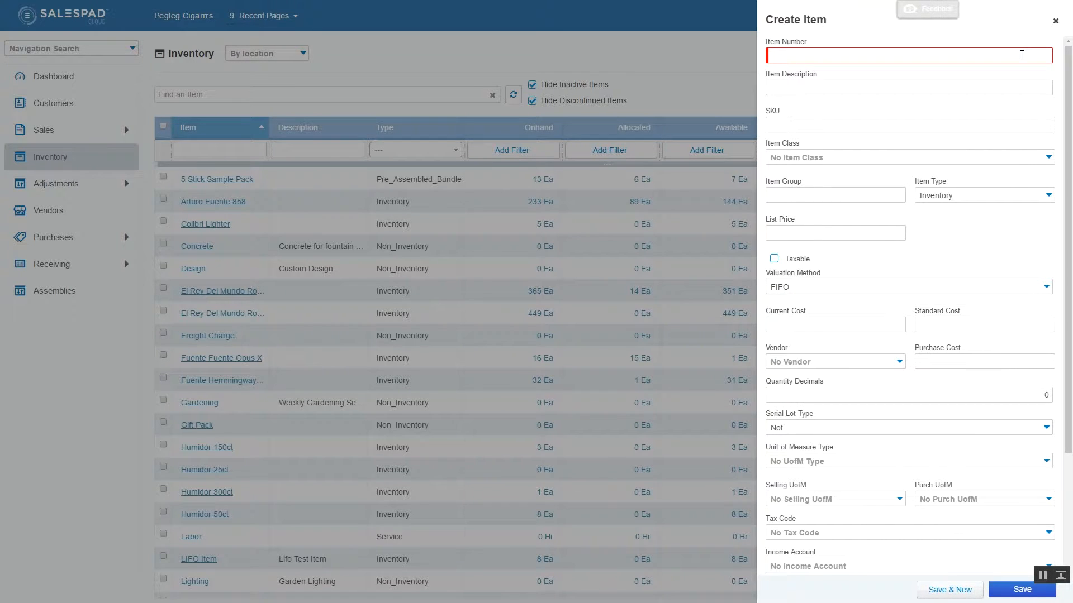
type("Par")
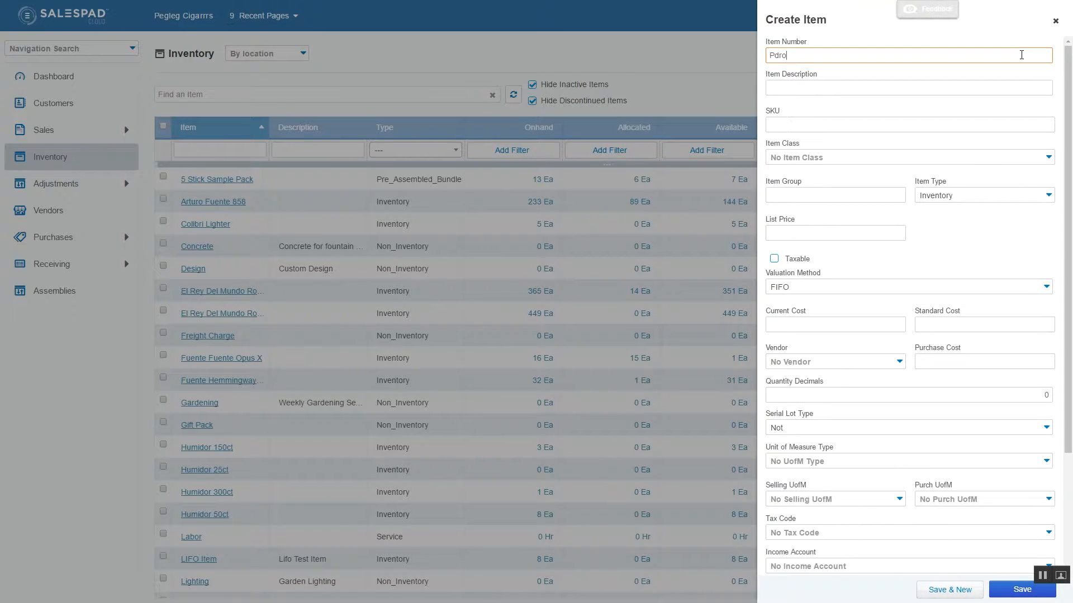
key("BackSpace")
type("dronj 2000")
left_click(1027, 83)
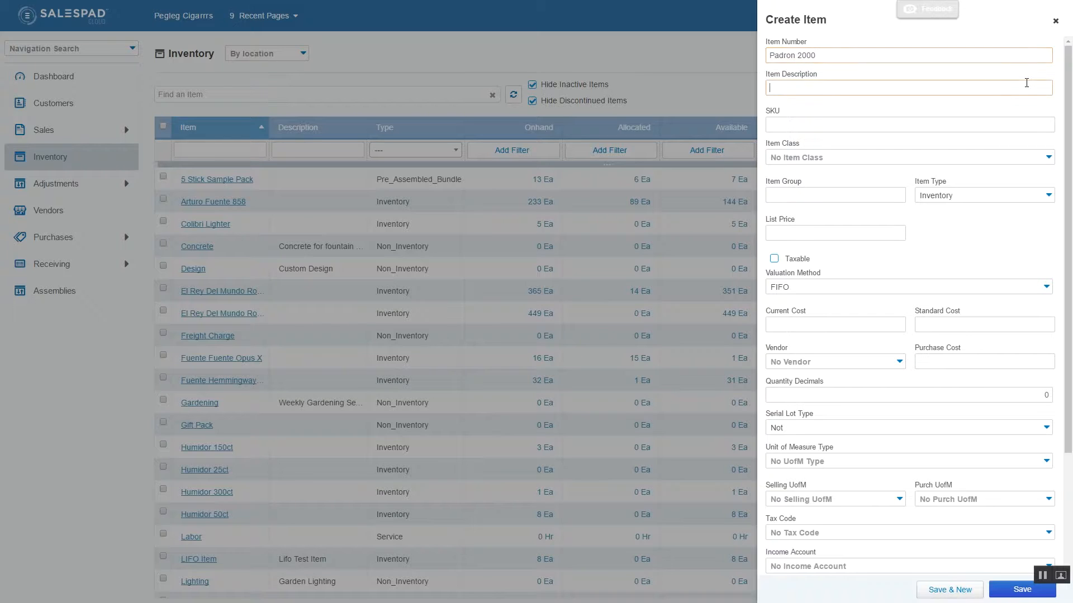
type("Padron 2000 Natural wrapper")
key("Tab")
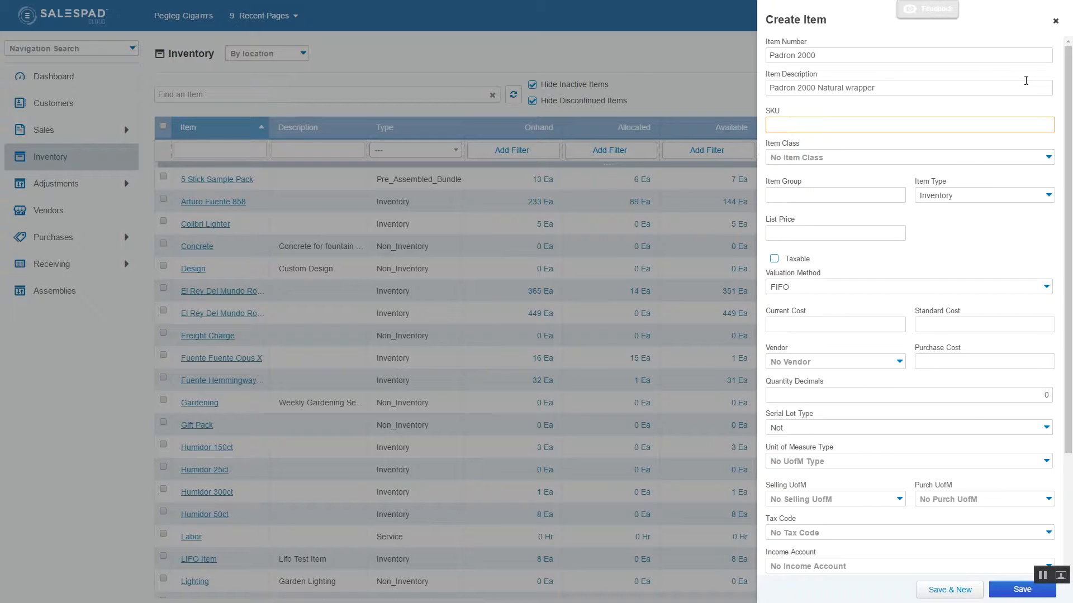
Set the new item's class to Cigars and apply the class's default values
right_click(1035, 124)
left_click(904, 160)
left_click(904, 160)
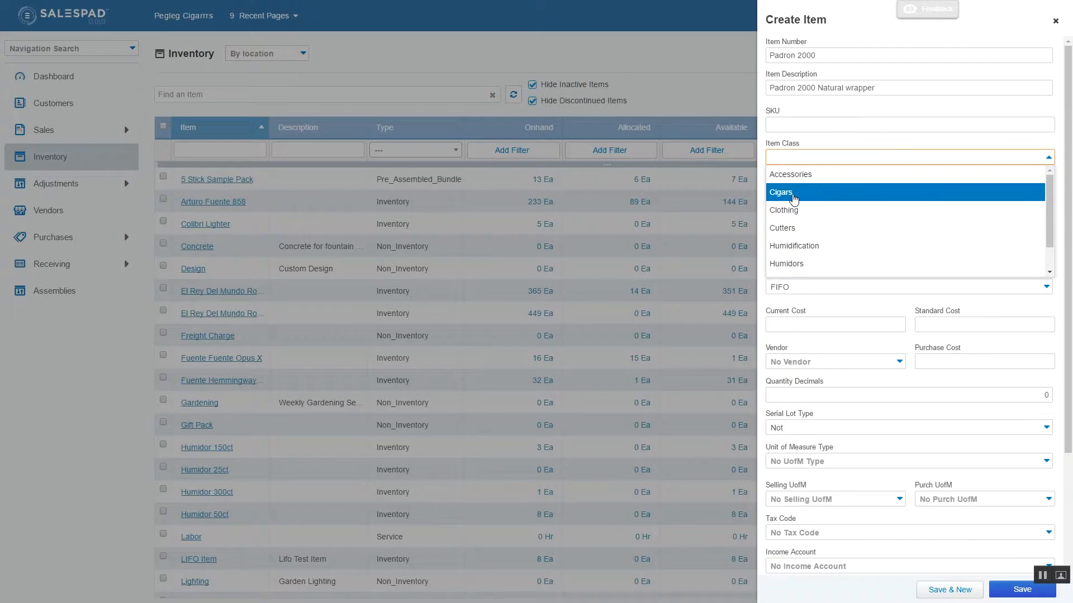
left_click(795, 199)
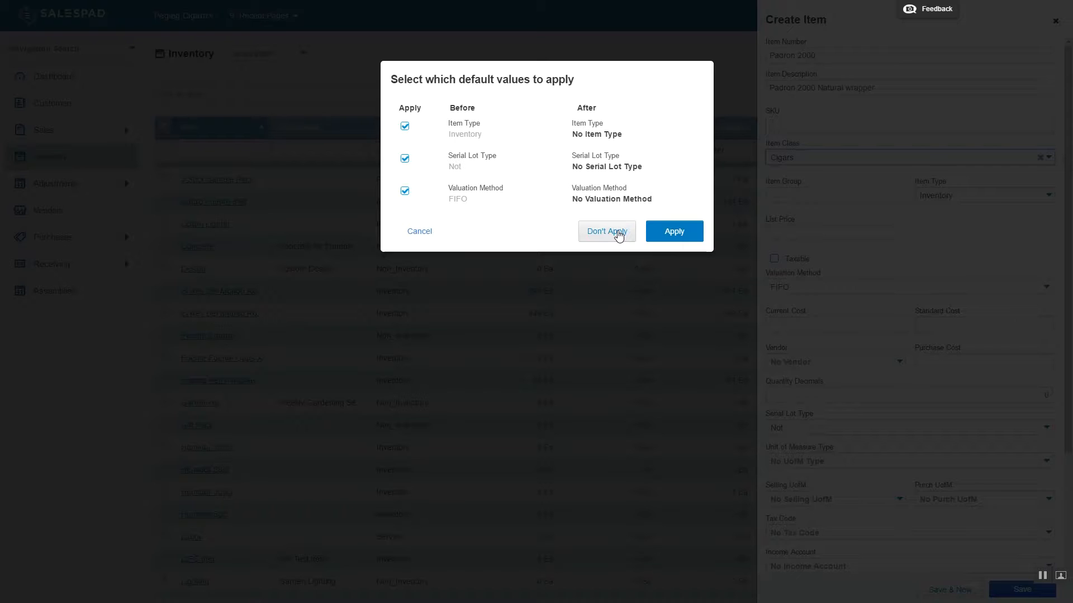
left_click(404, 126)
left_click(405, 158)
left_click(404, 159)
left_click(404, 126)
left_click(663, 239)
Leave the item group empty and choose Inventory as the new item's type
left_click(831, 197)
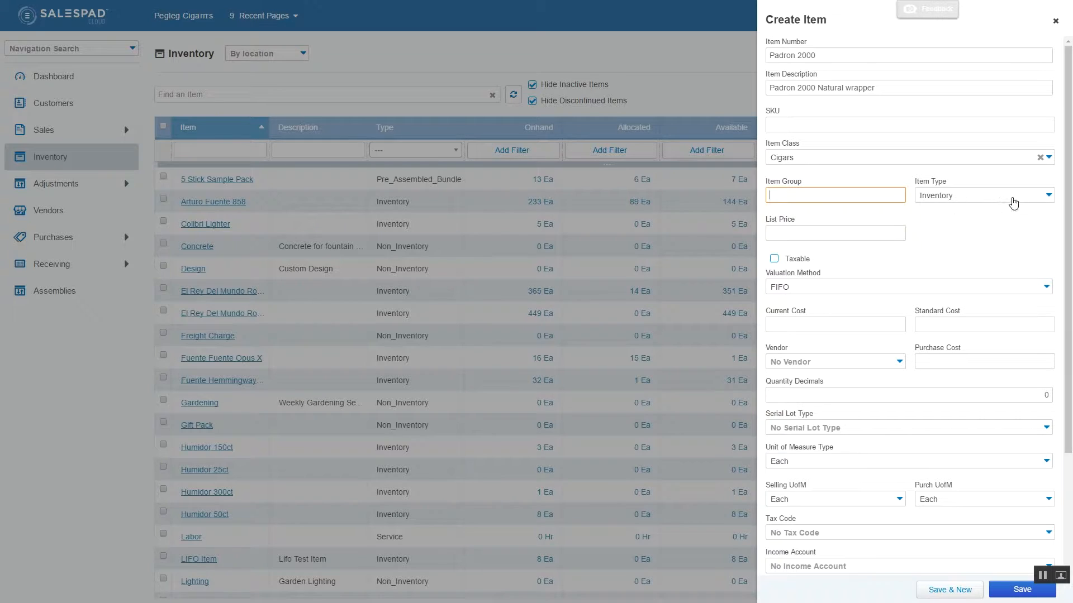
left_click(1045, 197)
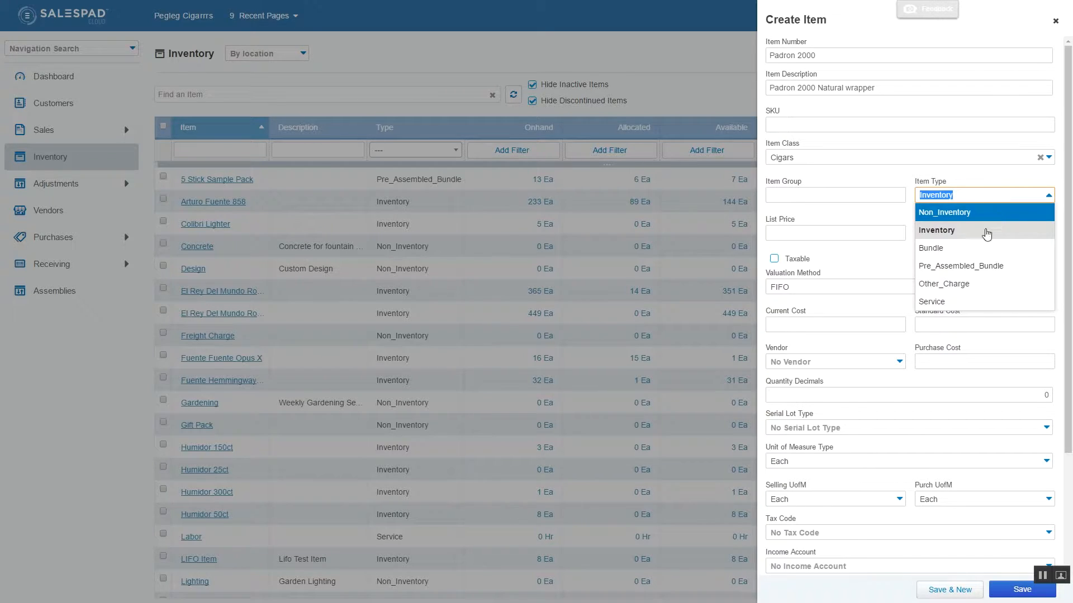
left_click(982, 231)
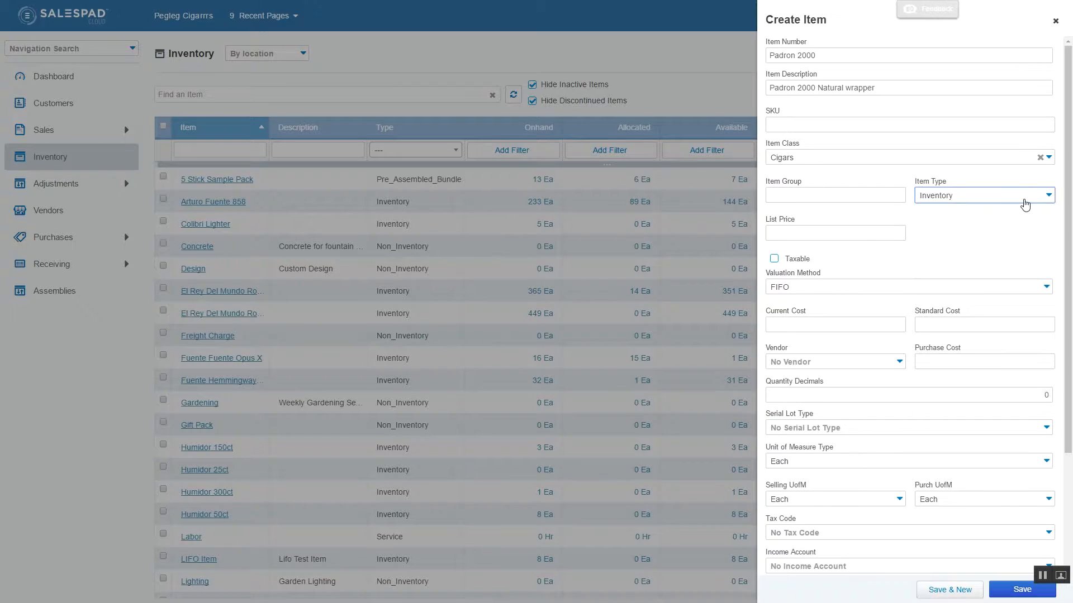
left_click(1025, 200)
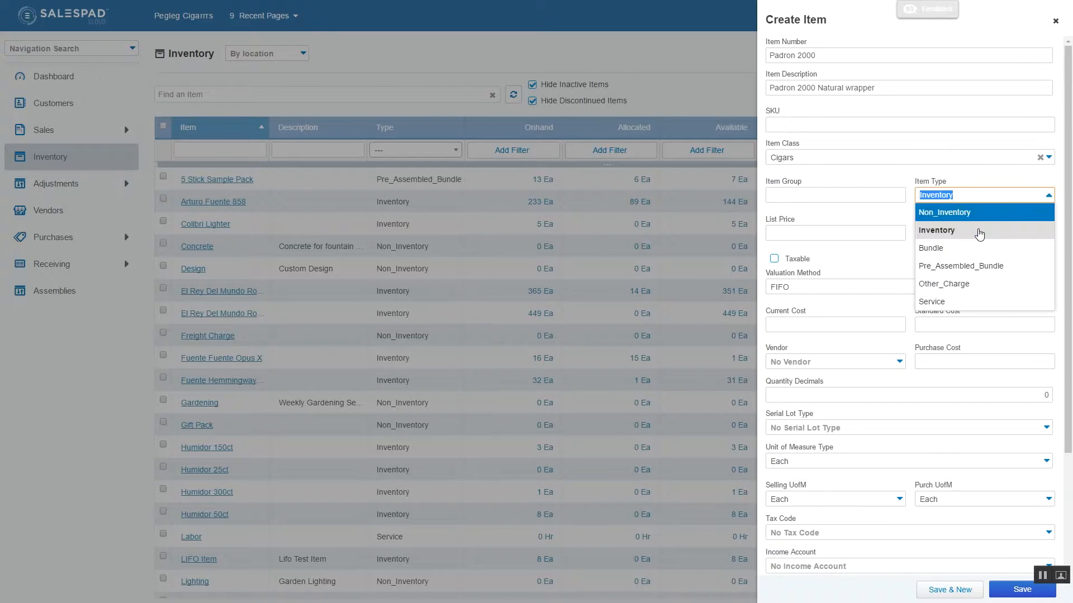